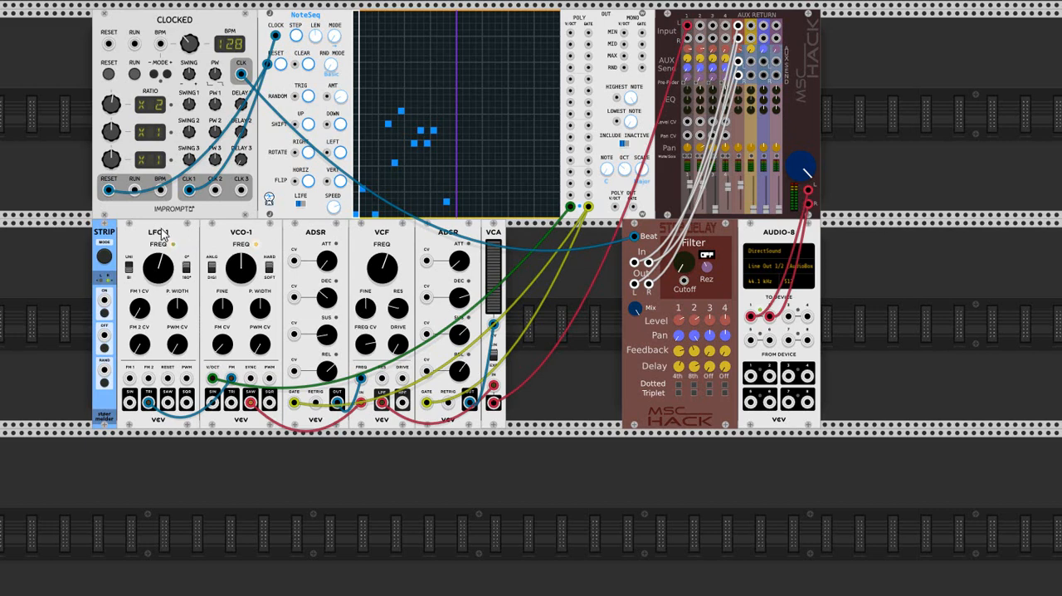
Duplicate the LFO-1 and VCO-1 modules one at a time and place the copies directly below their originals.
right_click(165, 240)
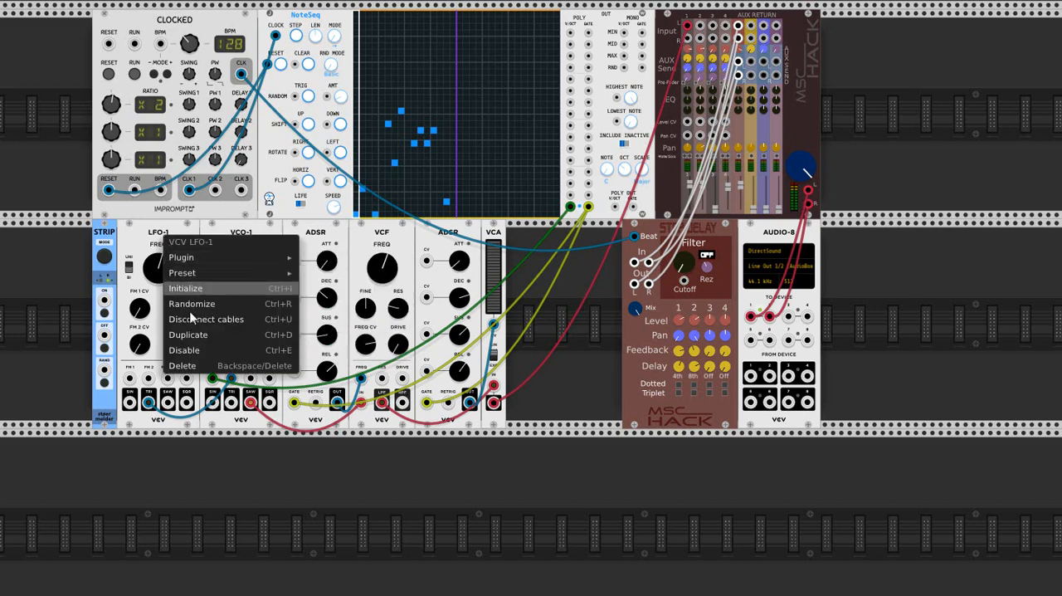
click(196, 336)
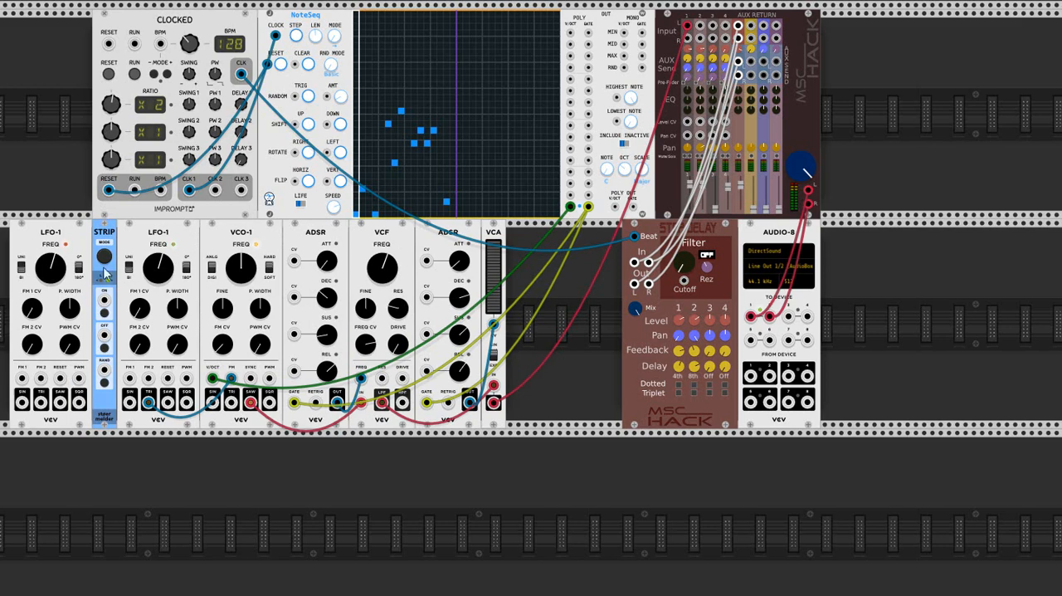
drag(98, 298, 167, 387)
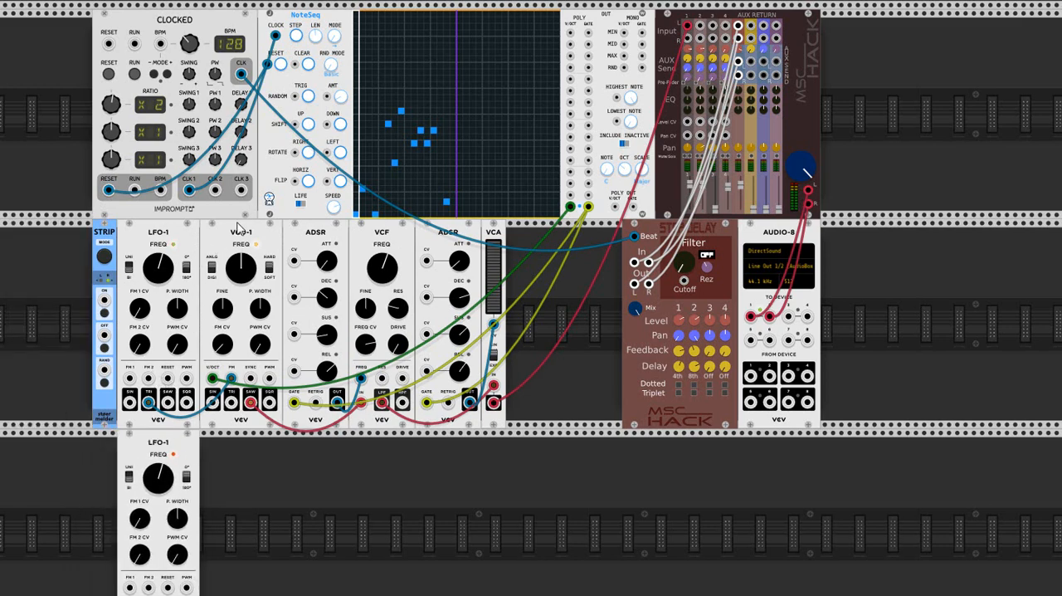
right_click(242, 238)
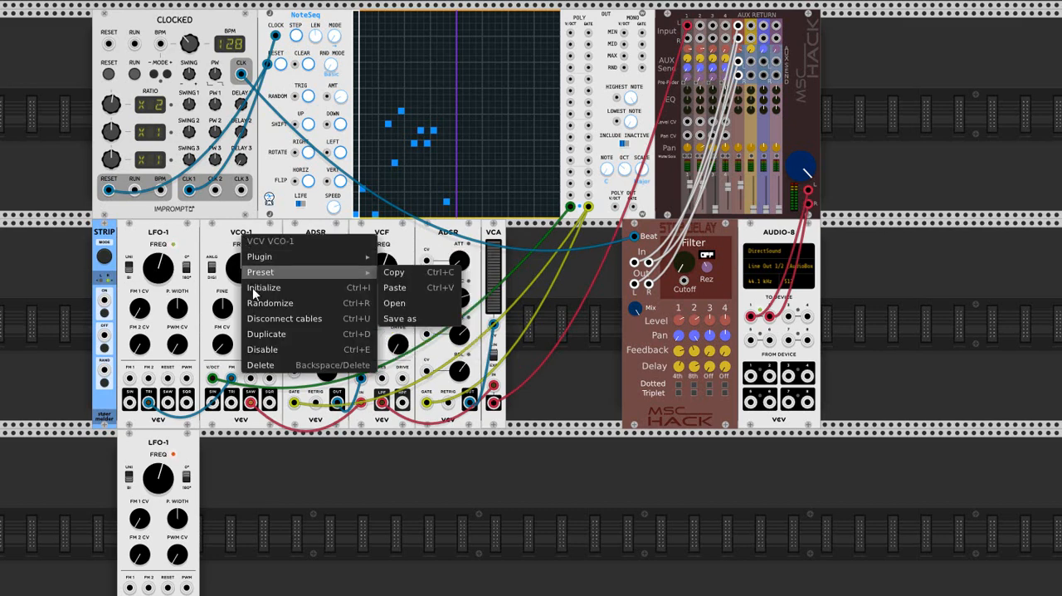
click(264, 333)
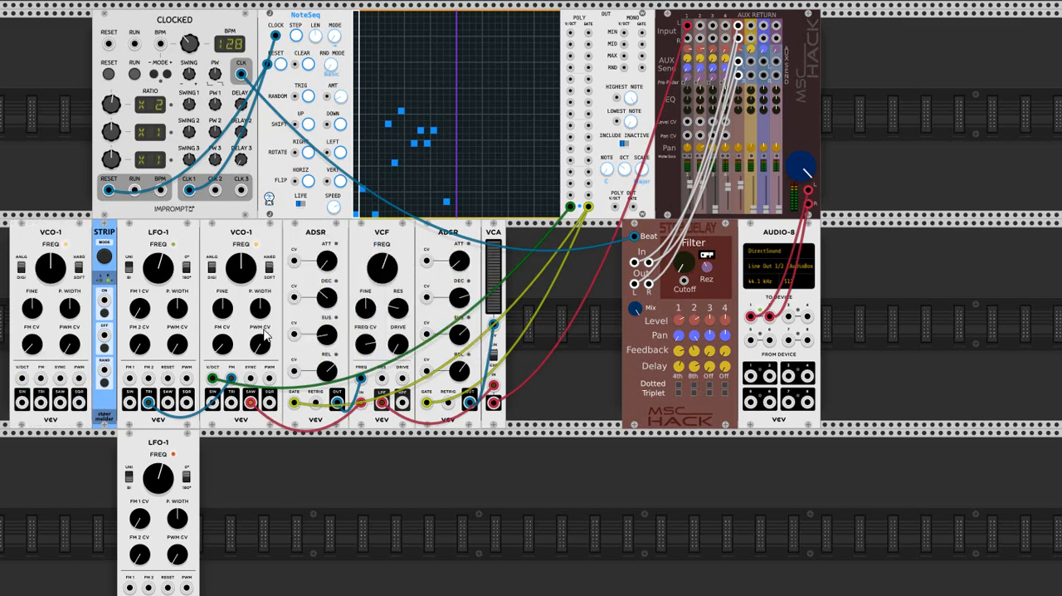
drag(39, 241, 175, 373)
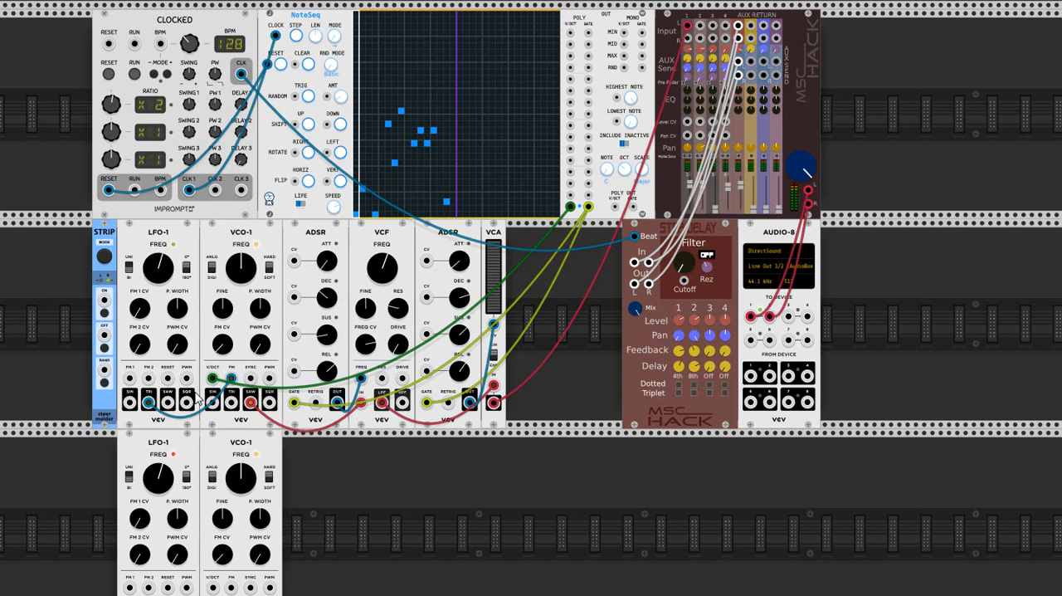
Undo the duplication and placement of the LFO-1 and VCO-1 copies.
key(ctrl+z)
key(ctrl+z)
key(ctrl+z)
key(ctrl+z)
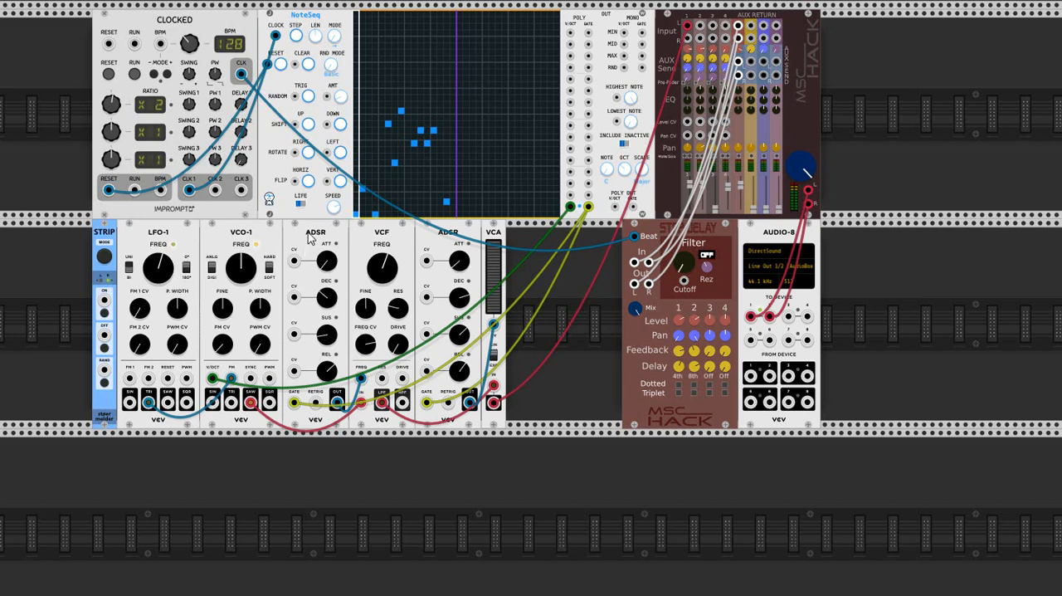
Shift the ADSR, VCF, ADSR and VCA group slightly away from VCO-1 and move it back against it.
drag(308, 239, 317, 239)
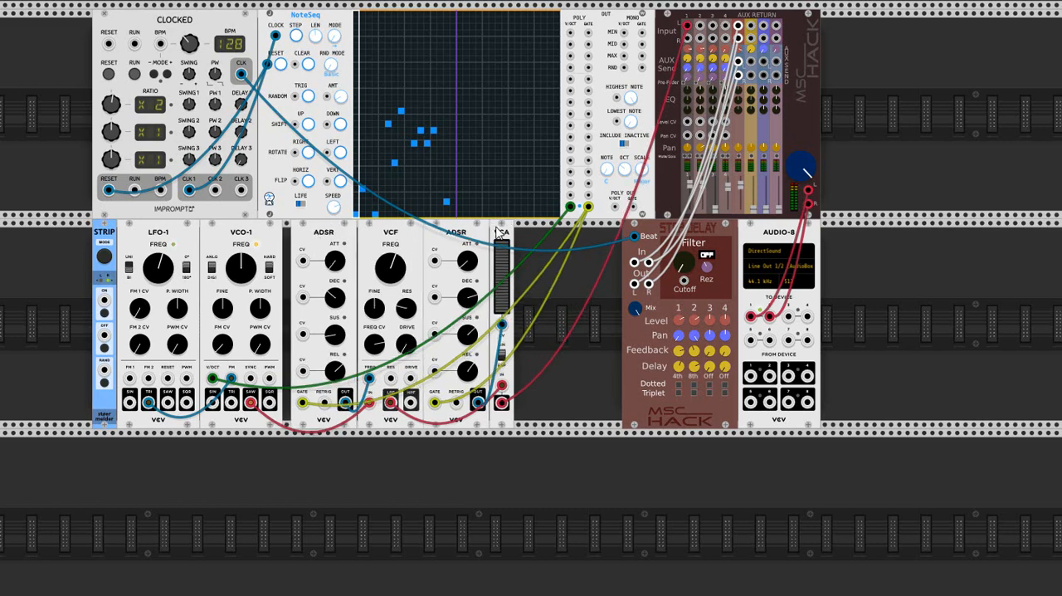
drag(498, 233, 489, 236)
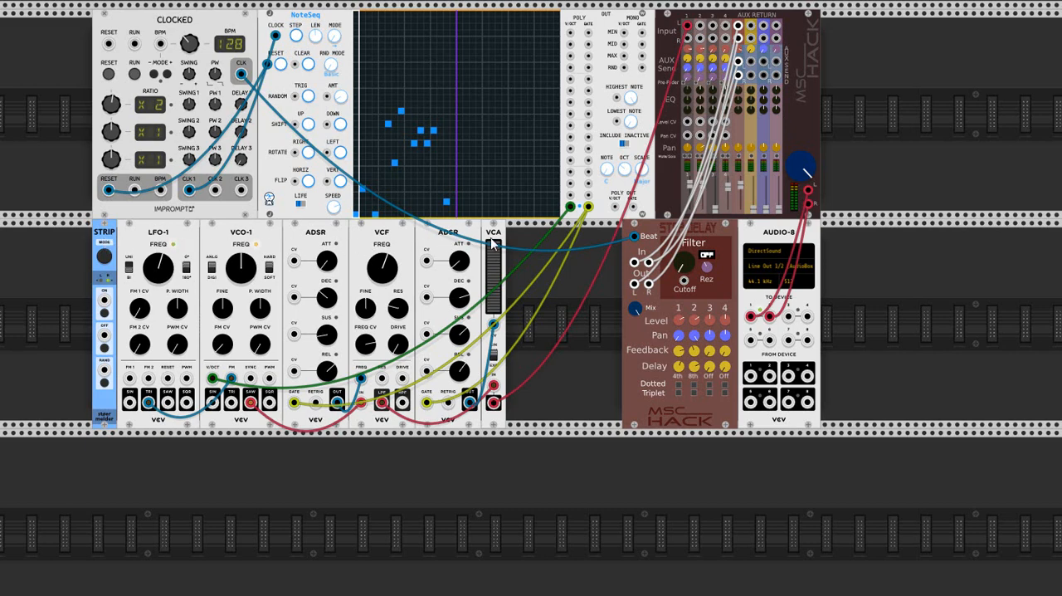
Copy the whole module strip, from LFO-1 to VCA, with the STRIP module.
right_click(99, 230)
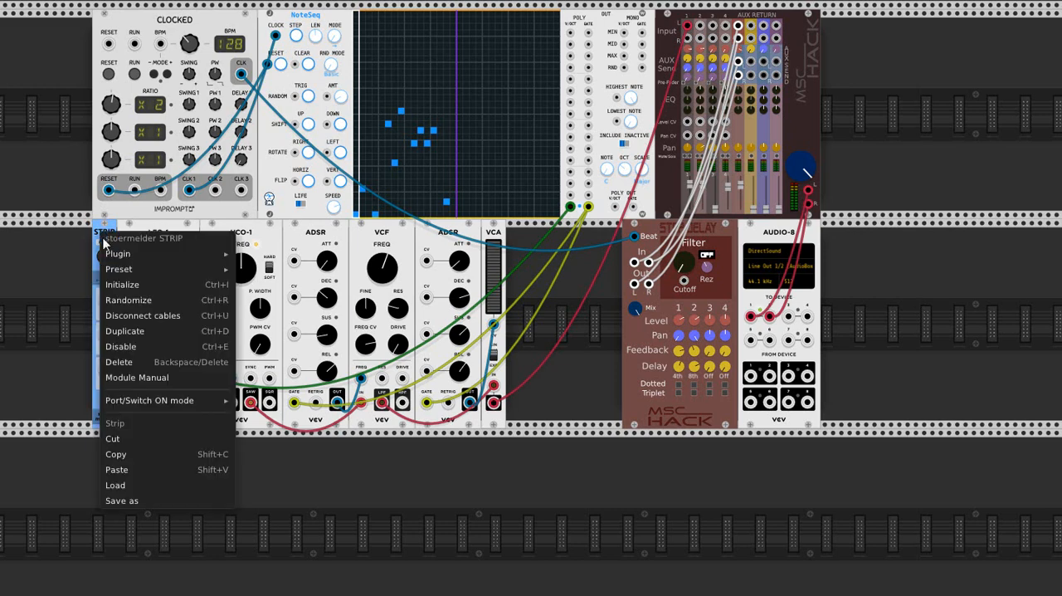
mouse_move(121, 275)
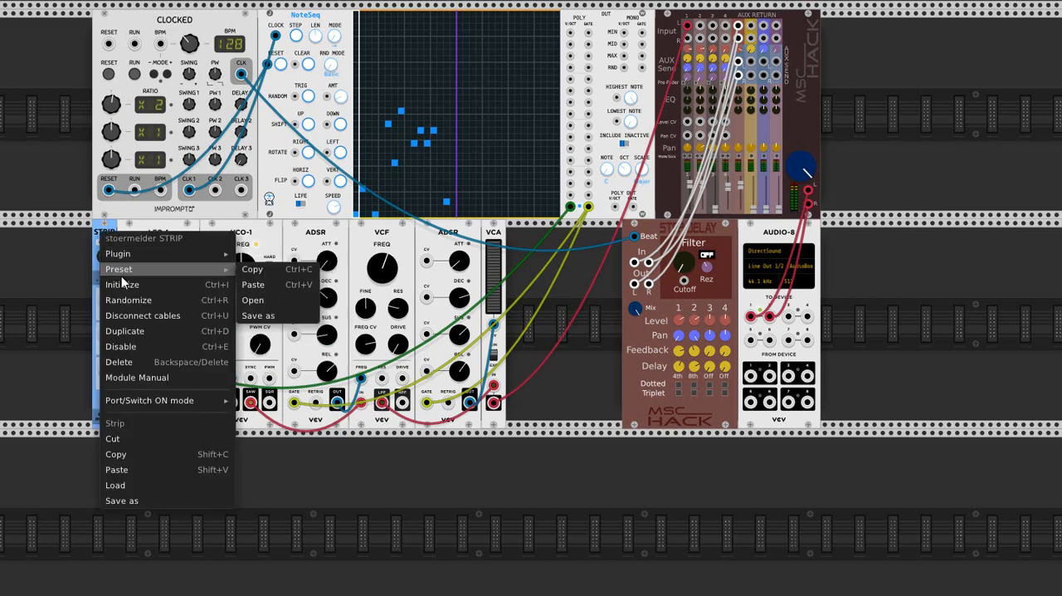
click(143, 454)
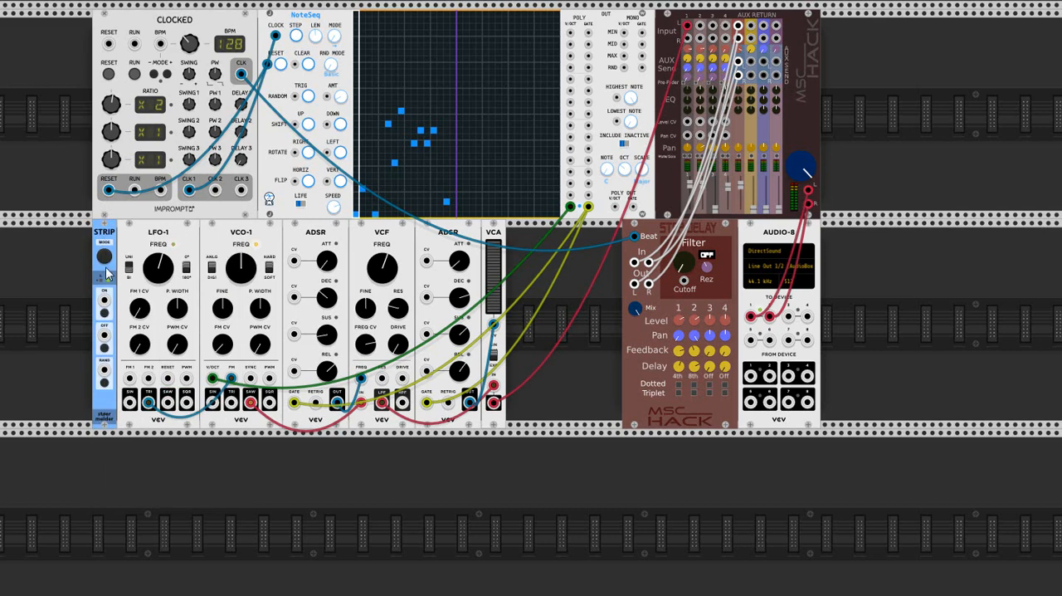
Duplicate the STRIP module, place the copy directly below the original and paste the copied strip there.
right_click(101, 235)
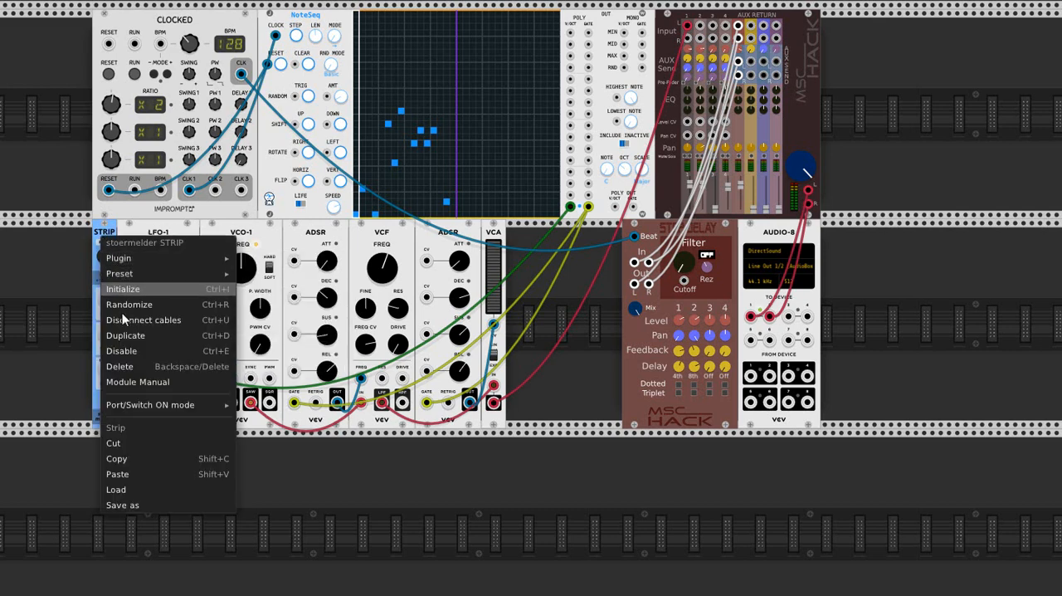
click(124, 334)
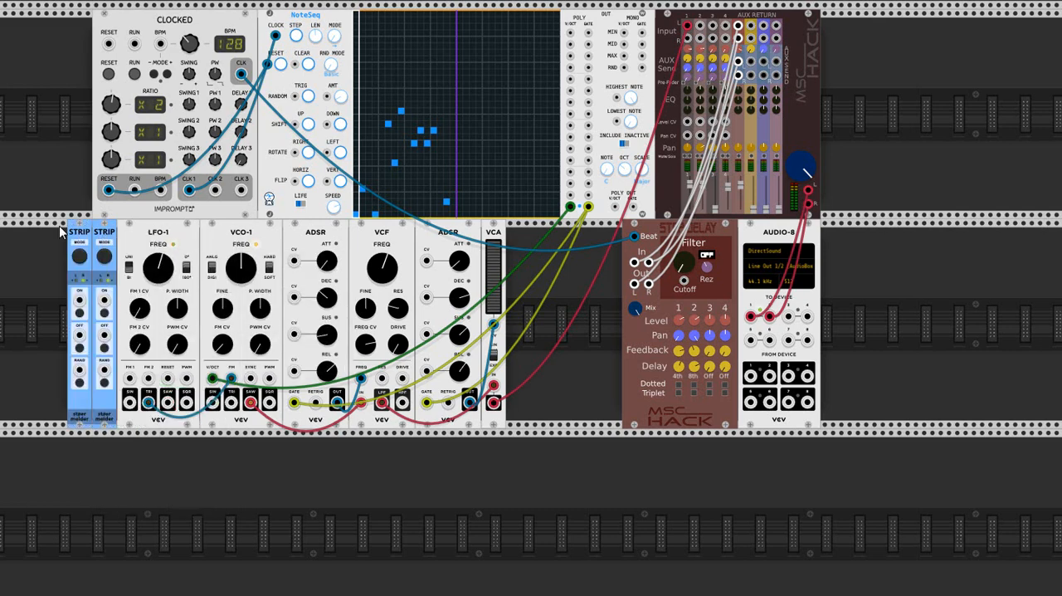
drag(73, 236, 105, 439)
right_click(105, 439)
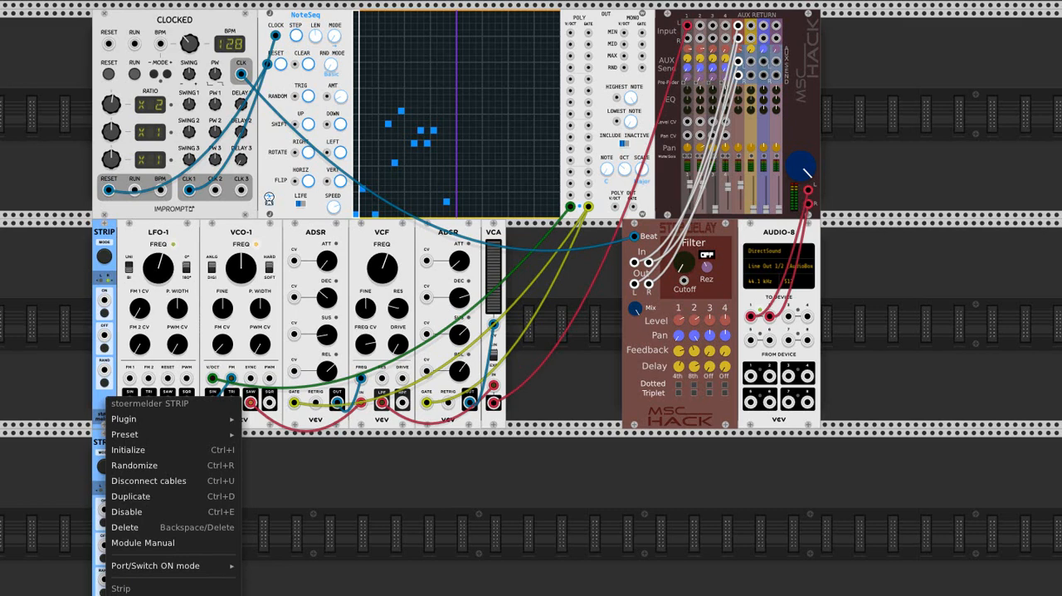
click(133, 594)
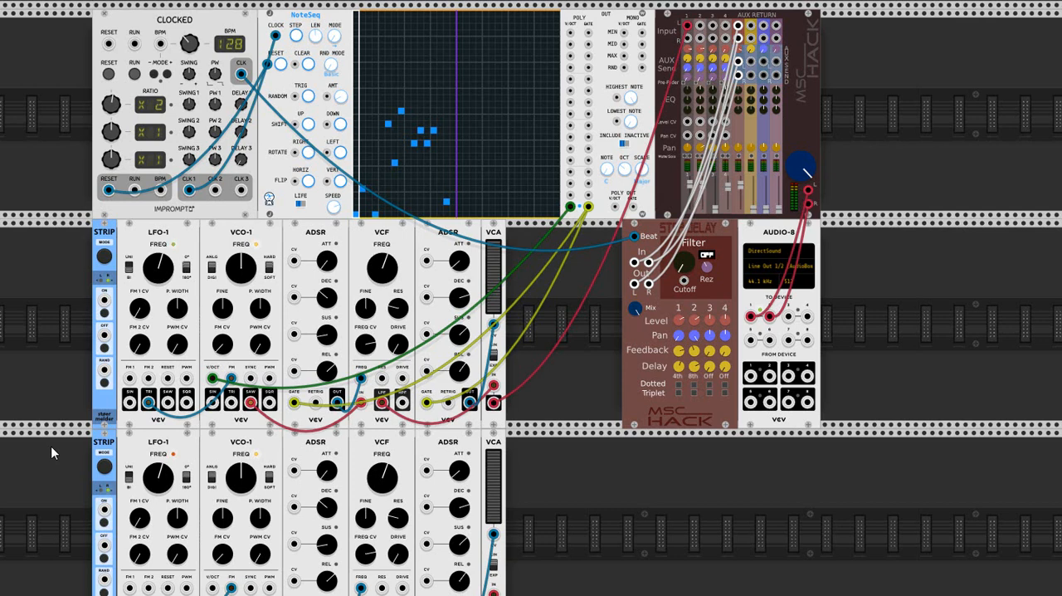
Patch NoteSeq's second poly V/OCT output to the copied VCO-1's V/OCT input and the second gate output to both copied ADSR gates.
scroll(51, 446, down, 1)
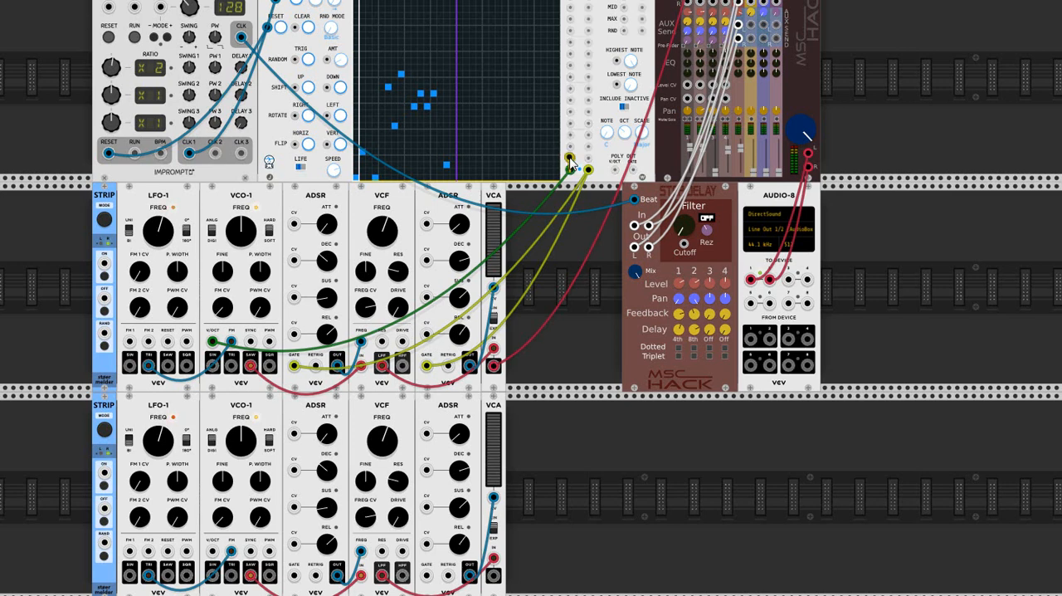
drag(570, 158, 214, 551)
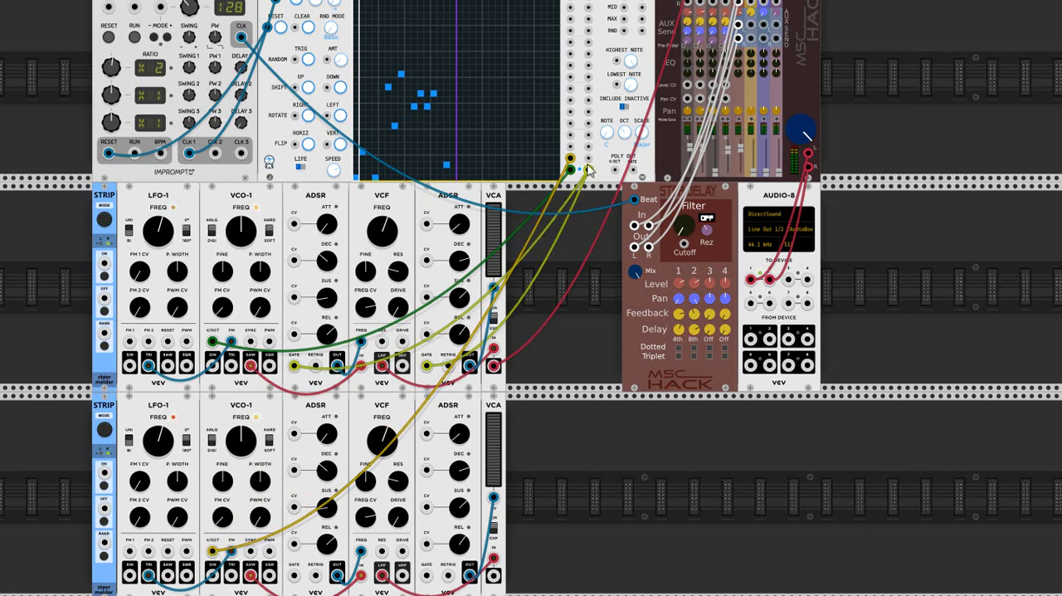
drag(588, 170, 429, 368)
drag(588, 158, 296, 575)
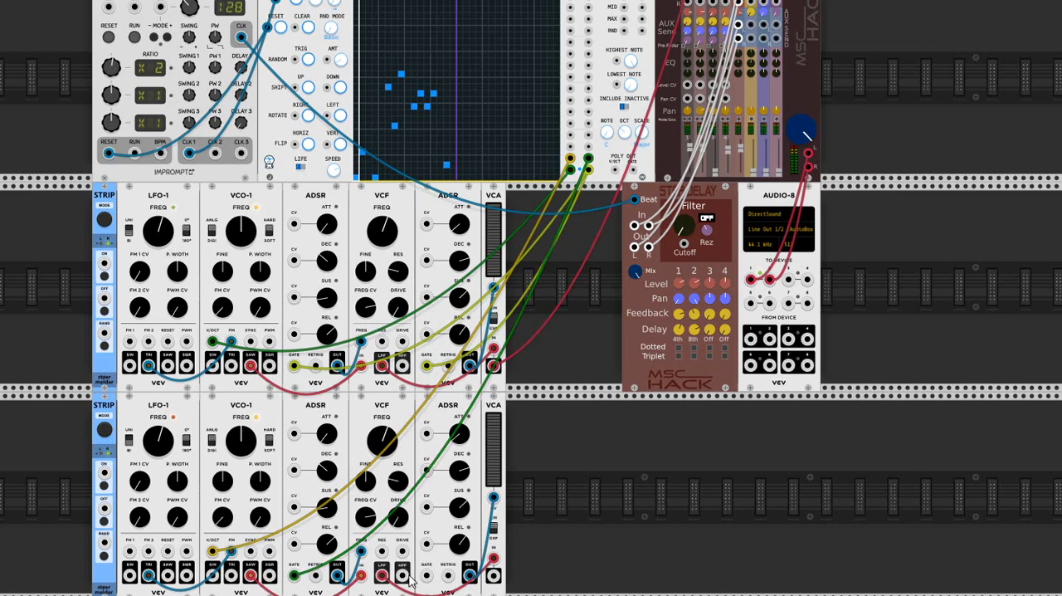
drag(425, 575, 588, 160)
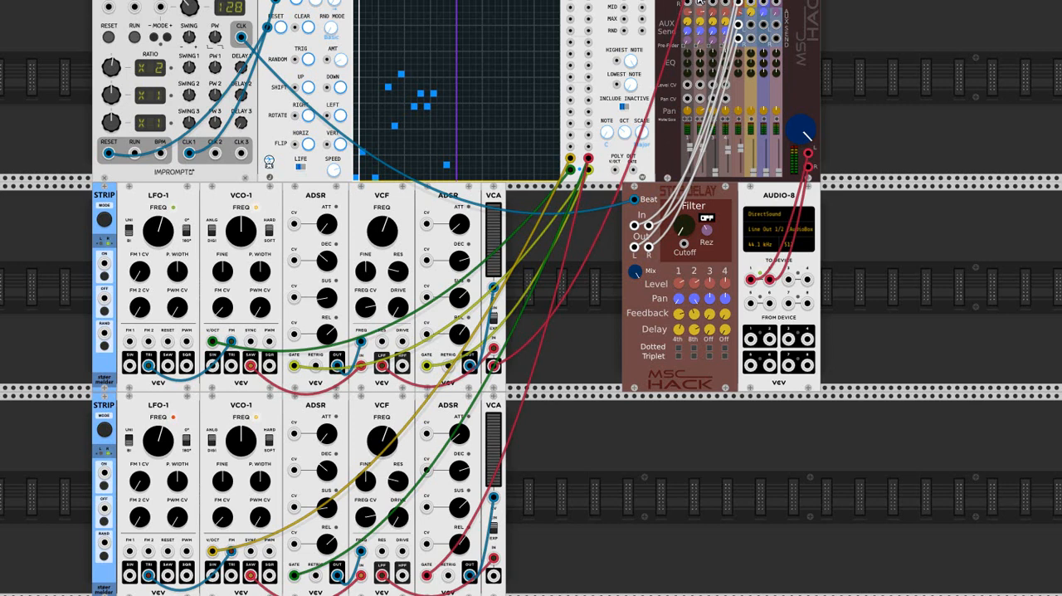
Connect the copied VCA's output to the mixer's channel 2 left input and run the clock briefly to test it.
drag(693, 45, 494, 576)
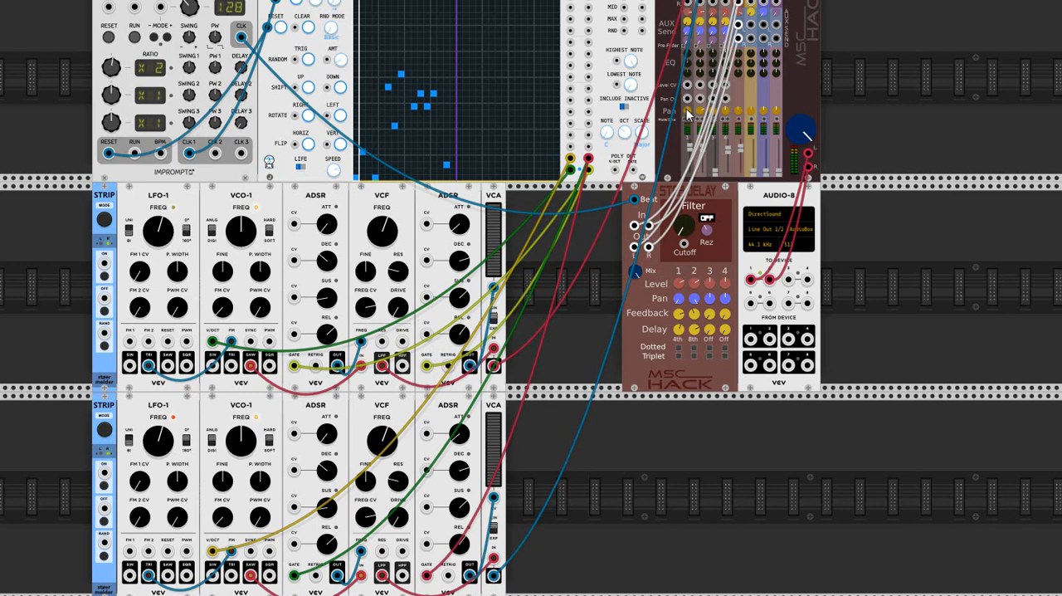
click(133, 39)
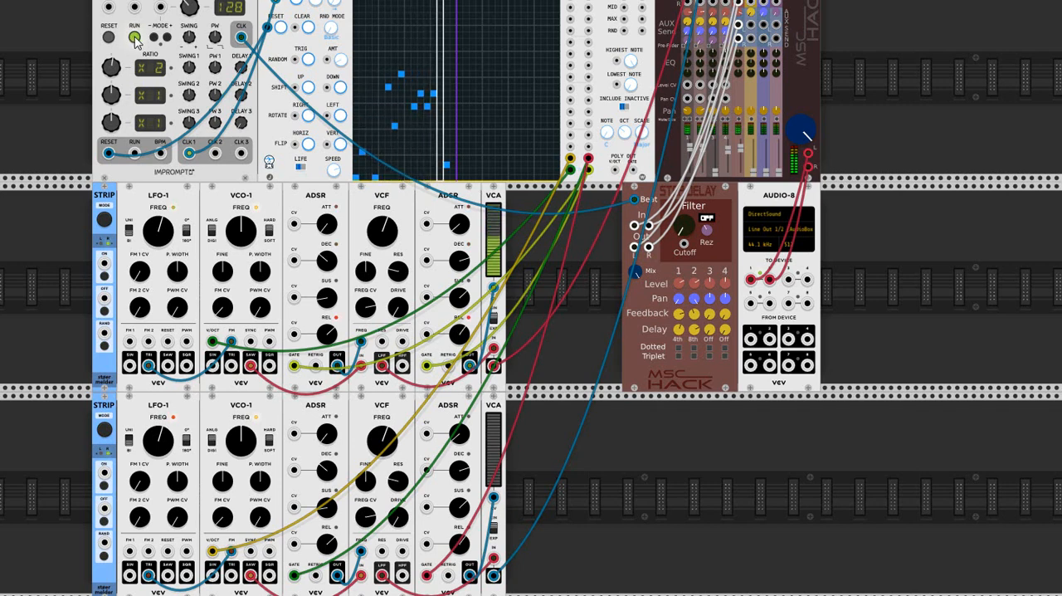
click(134, 39)
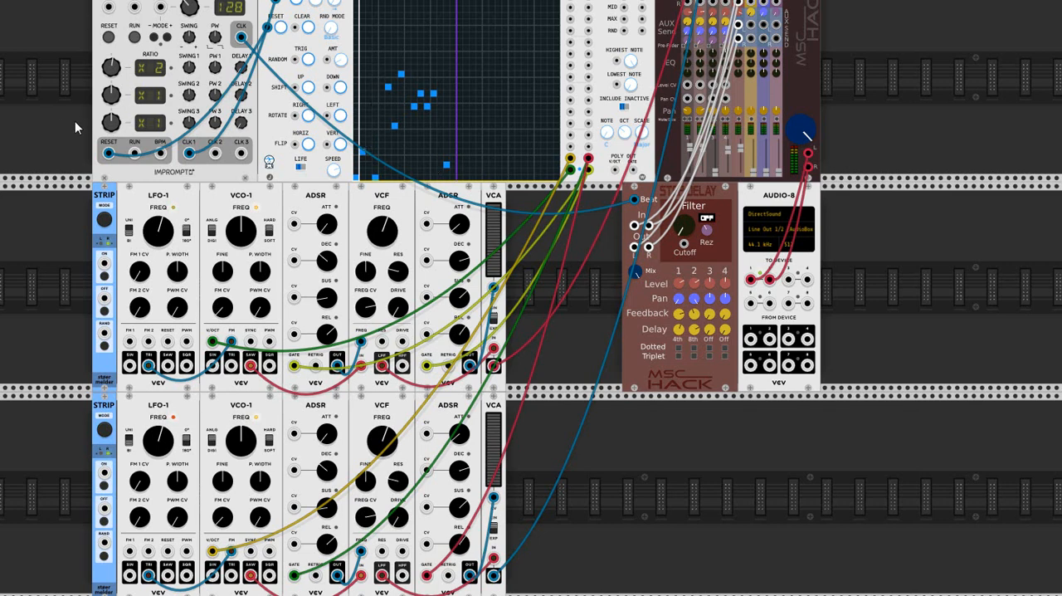
Add second notes to steps 1, 8, 13 and 15 of the NoteSeq grid and play the sequence before stopping the clock.
scroll(75, 121, up, 1)
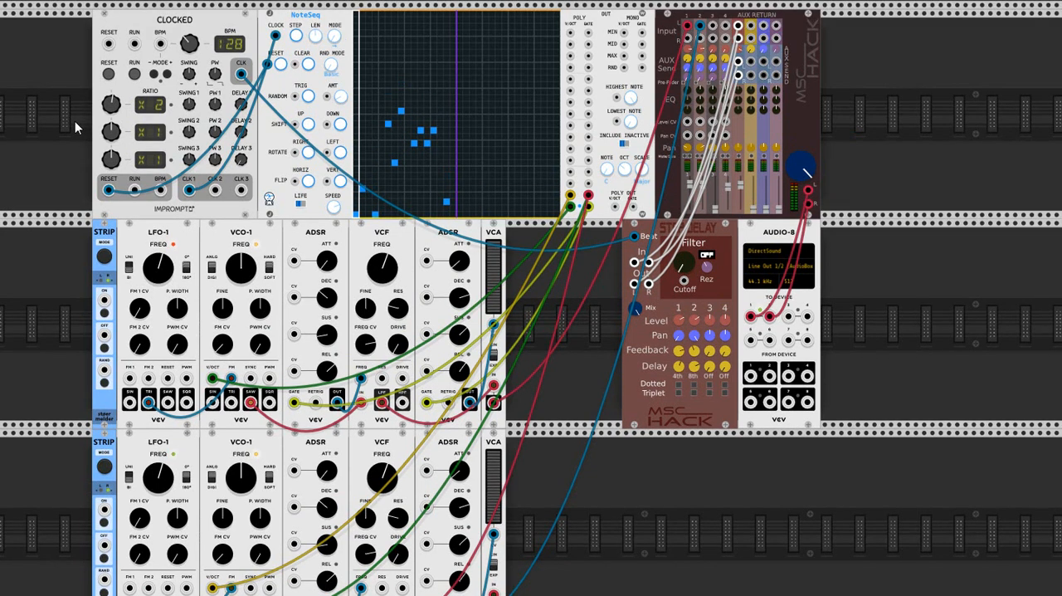
click(357, 158)
click(134, 74)
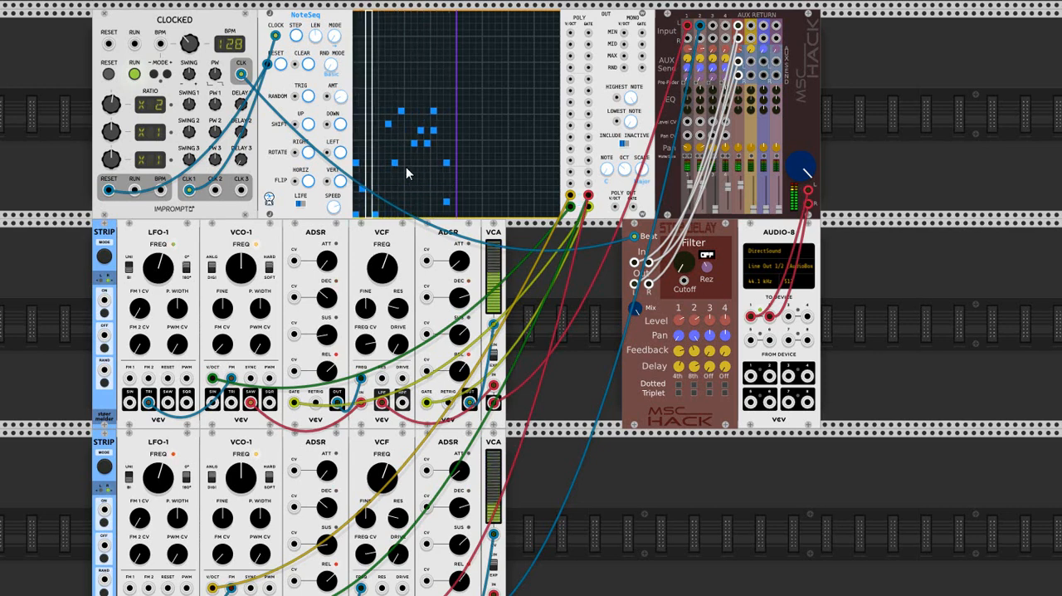
click(400, 86)
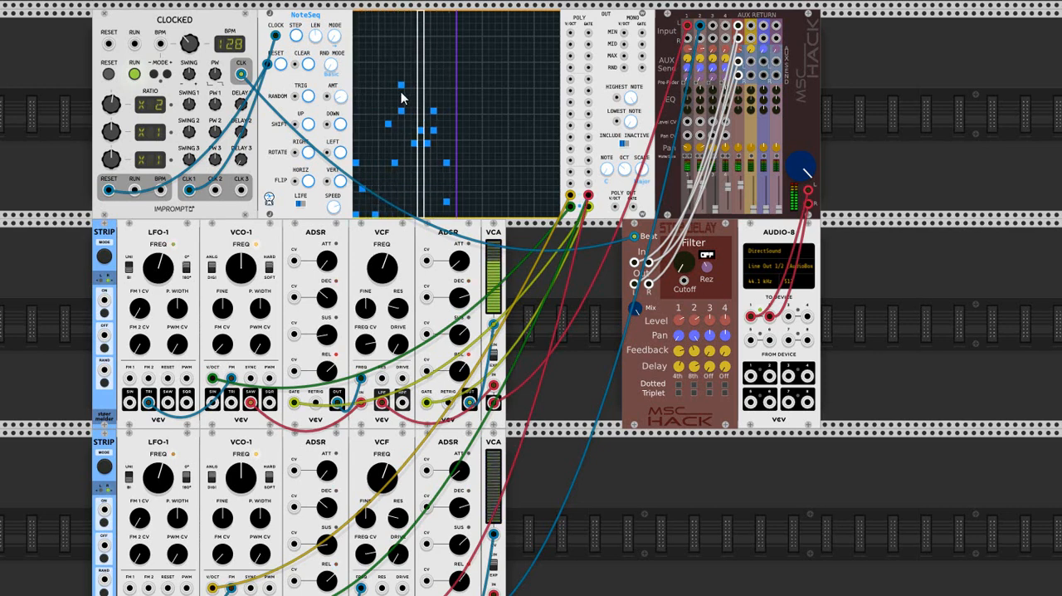
click(400, 85)
click(401, 91)
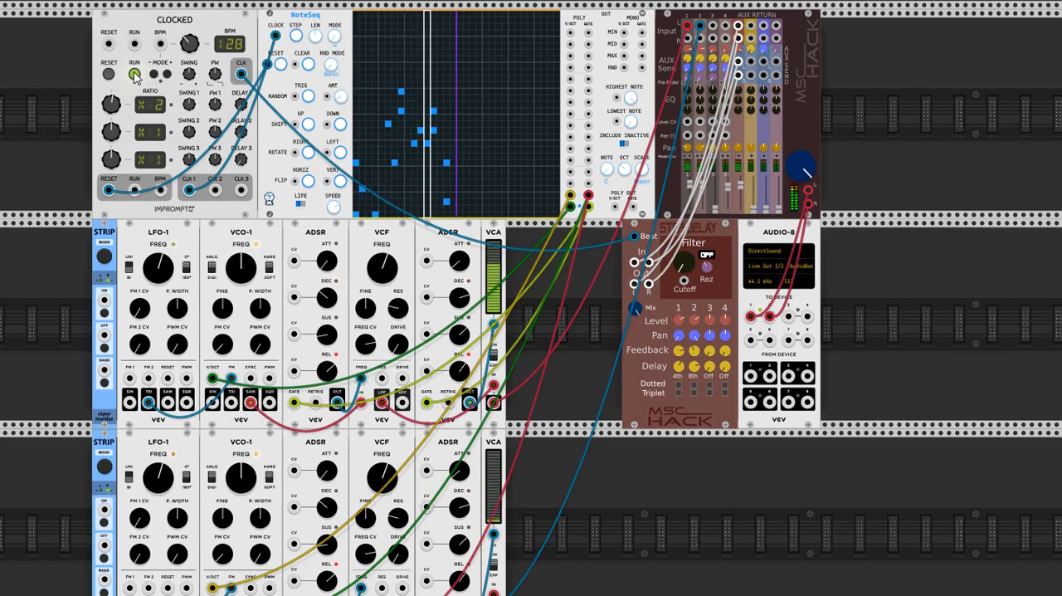
click(134, 74)
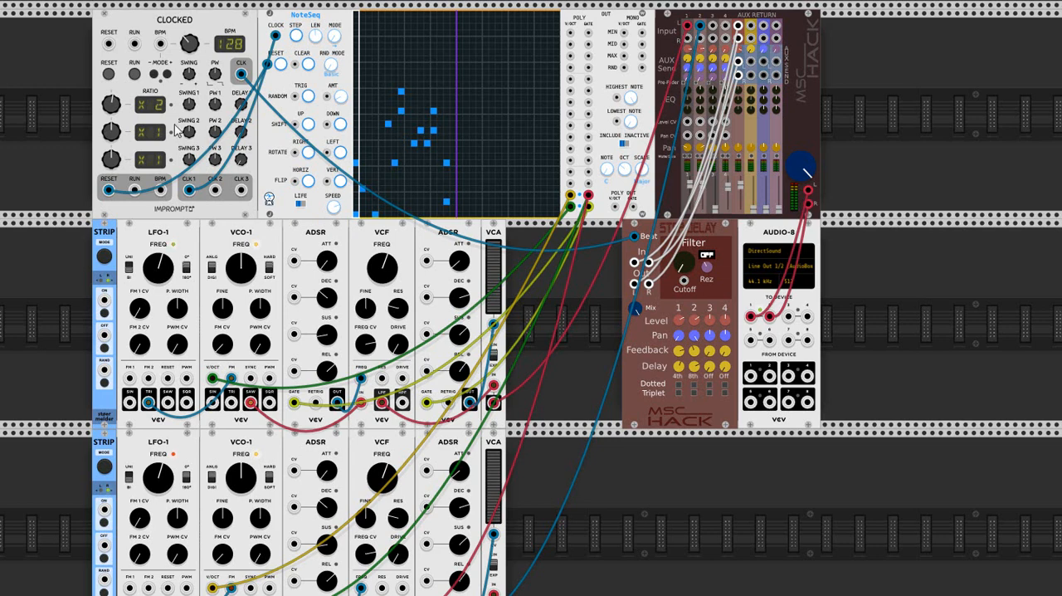
Raise the copied VCF's cutoff frequency while the sequence plays and stop the clock.
click(135, 75)
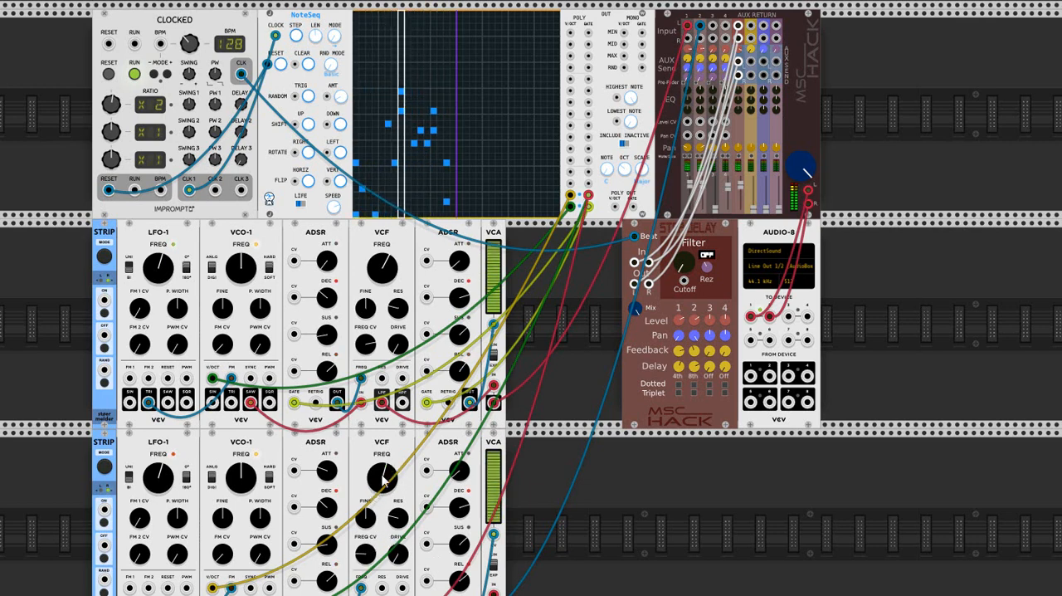
drag(382, 472, 383, 402)
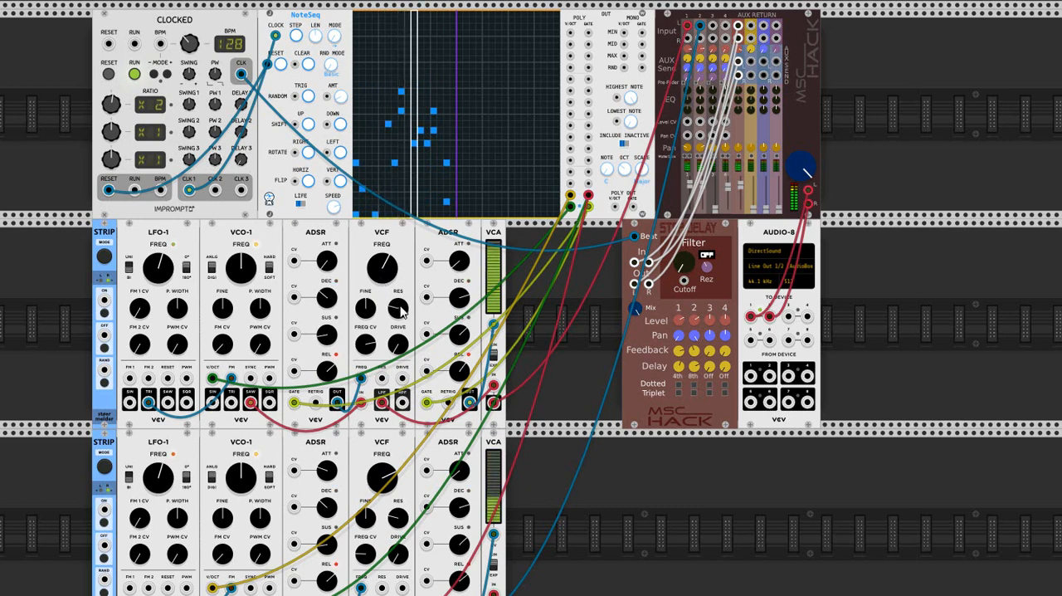
click(134, 74)
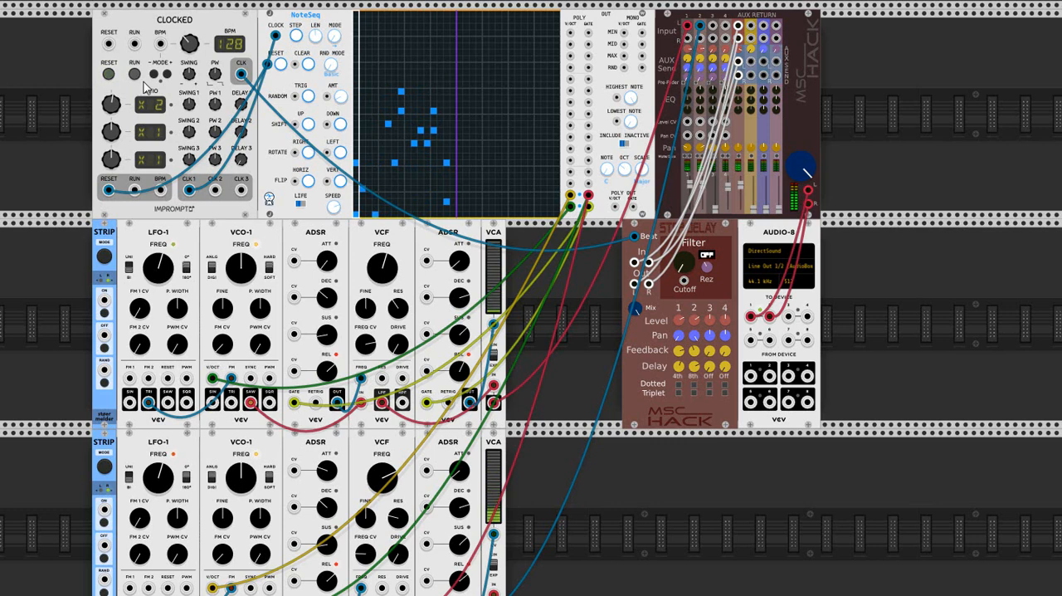